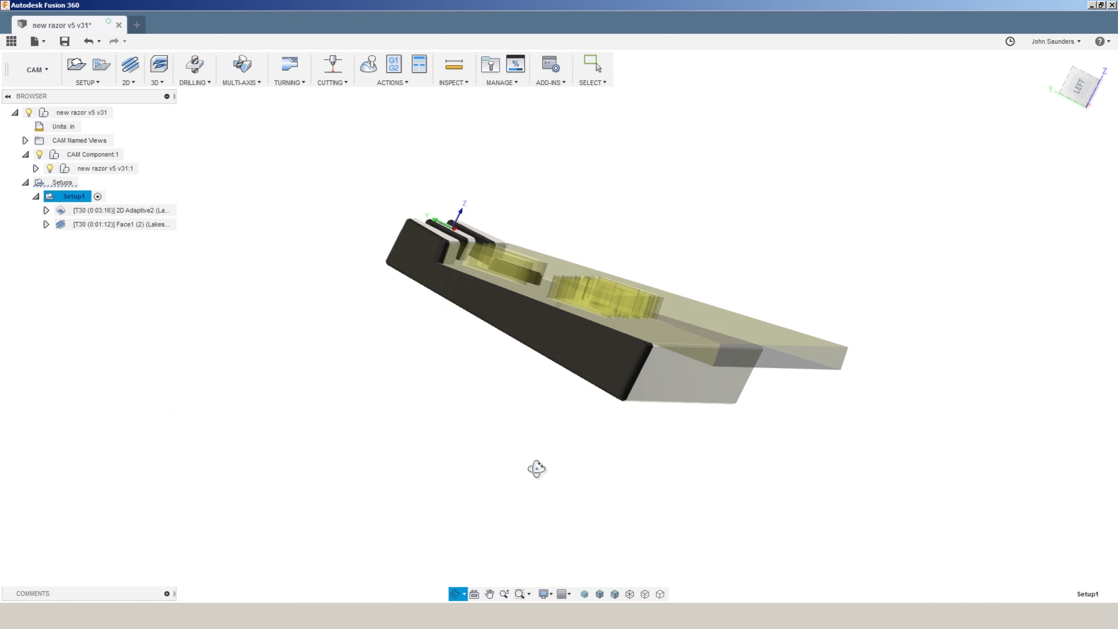
Step: Orbit around the blade part to inspect it, then snap to the FRONT view
shift+middle_drag(536, 466, 507, 460)
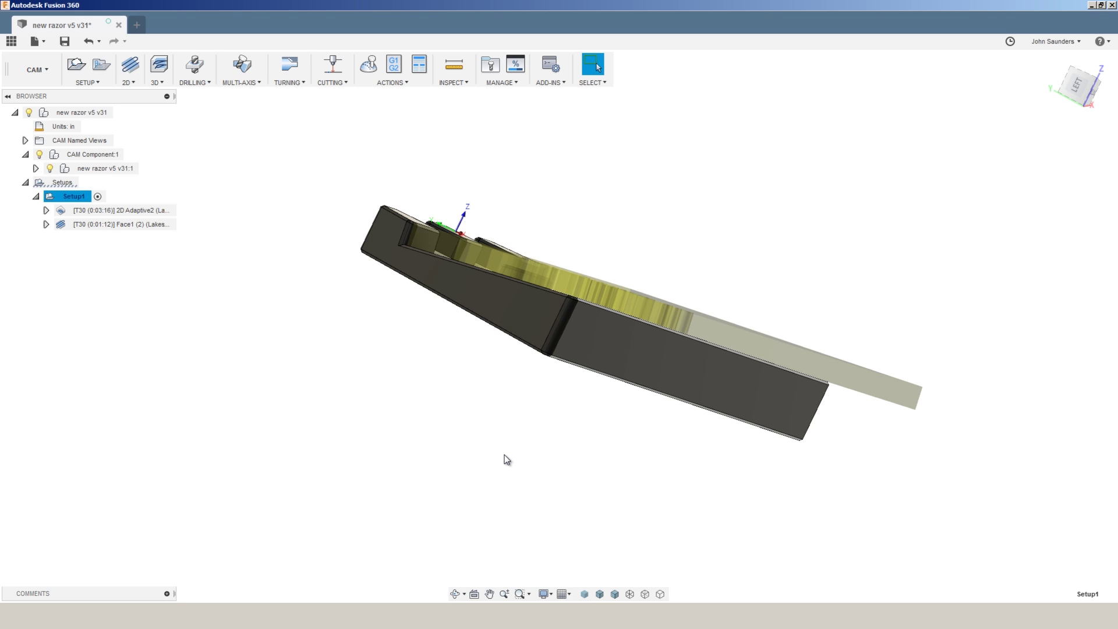
shift+middle_drag(473, 438, 442, 448)
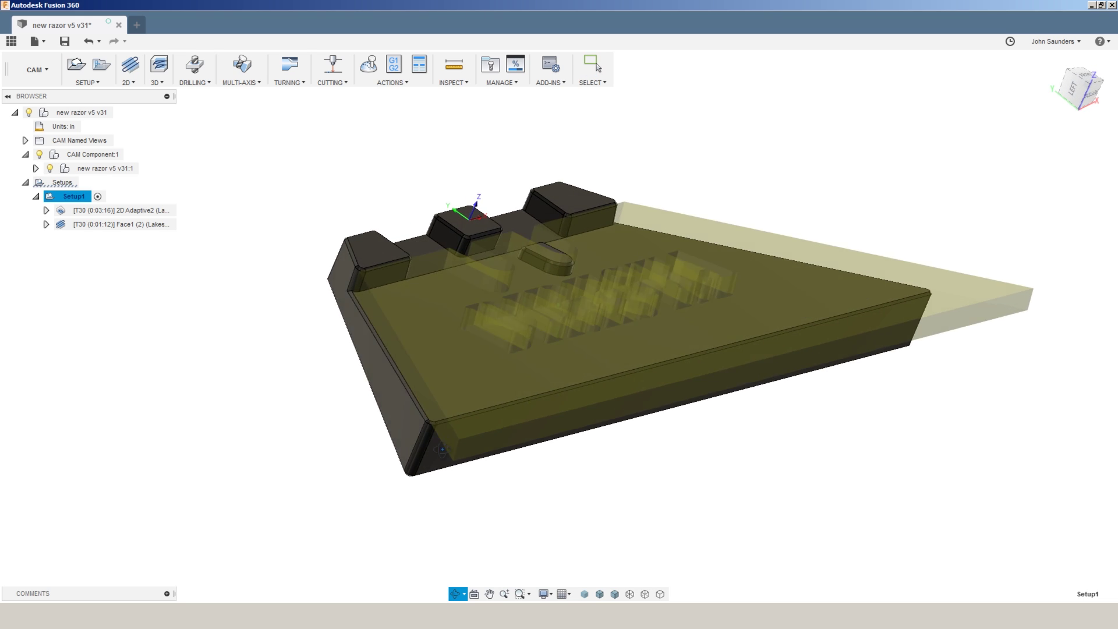
click(430, 452)
click(368, 198)
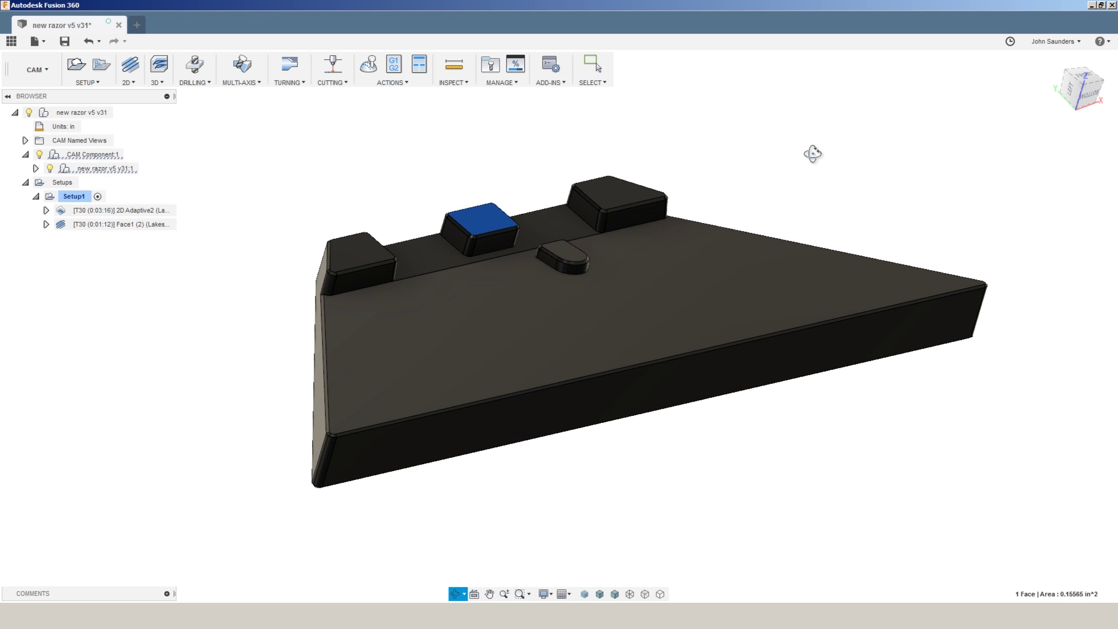
shift+middle_drag(813, 153, 823, 144)
click(1079, 80)
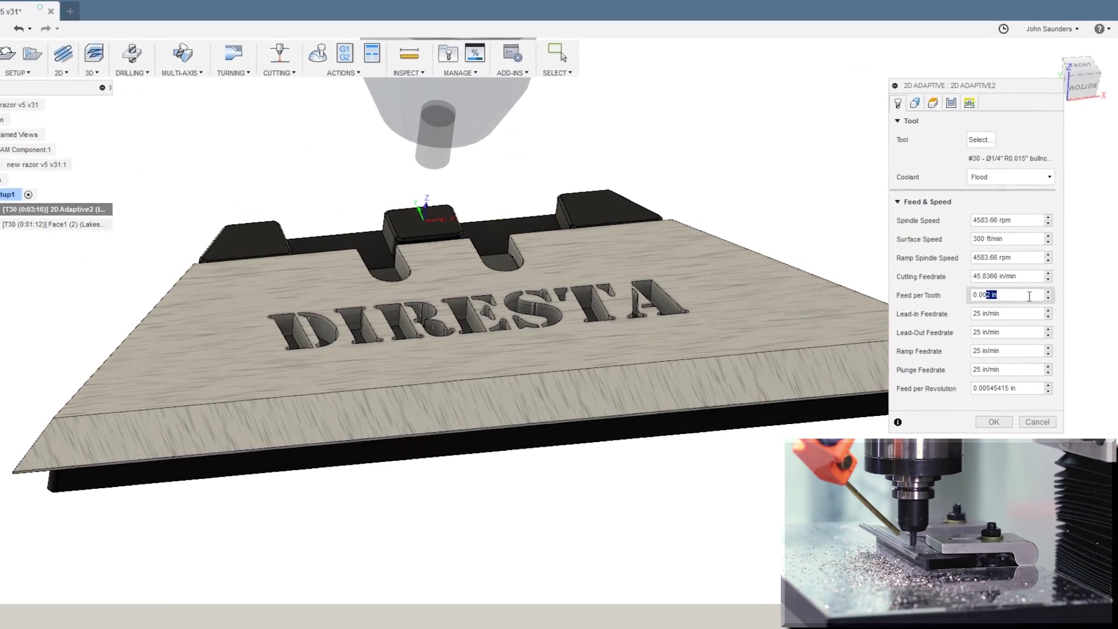
Step: Set feed per tooth to 0.003 and optimal load to .25"/5 (0.05 in)
text(3)
key(Tab)
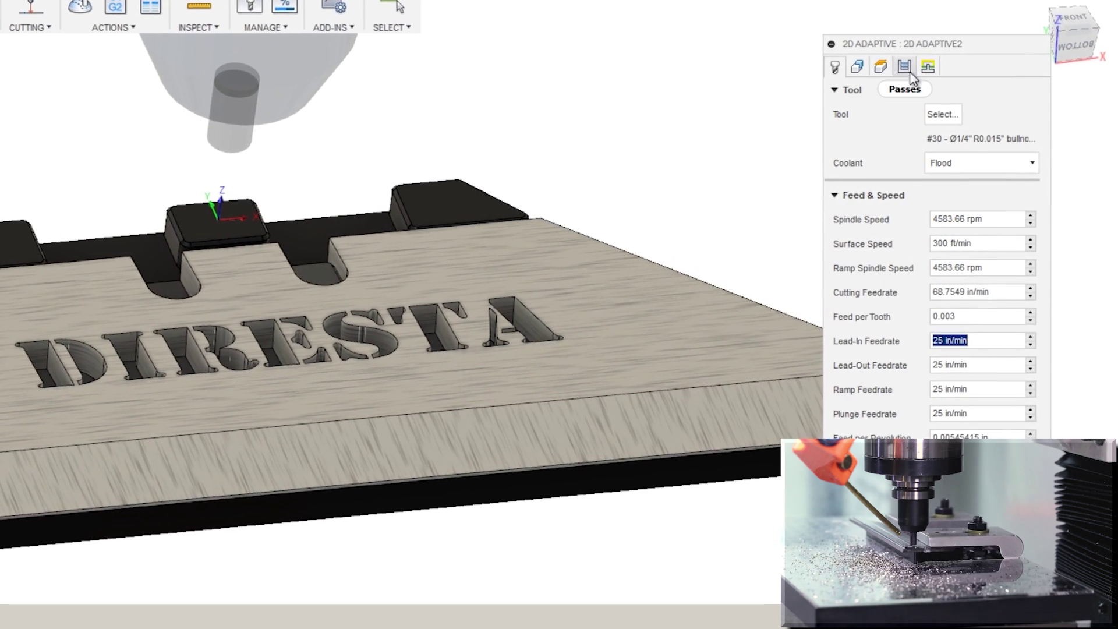
click(916, 75)
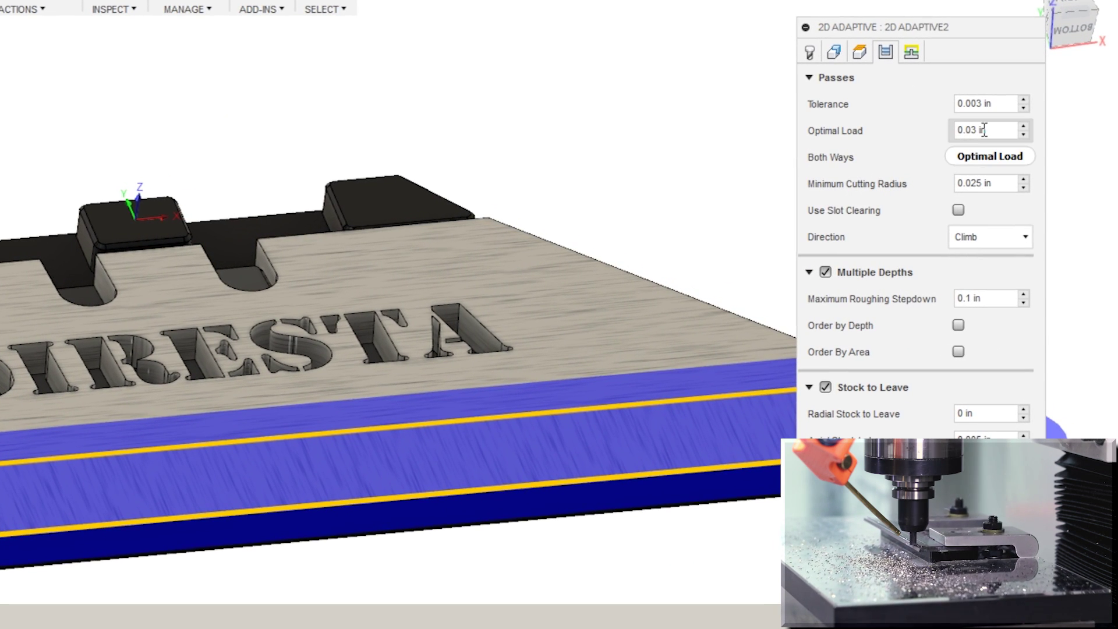
double_click(968, 131)
text(.25")
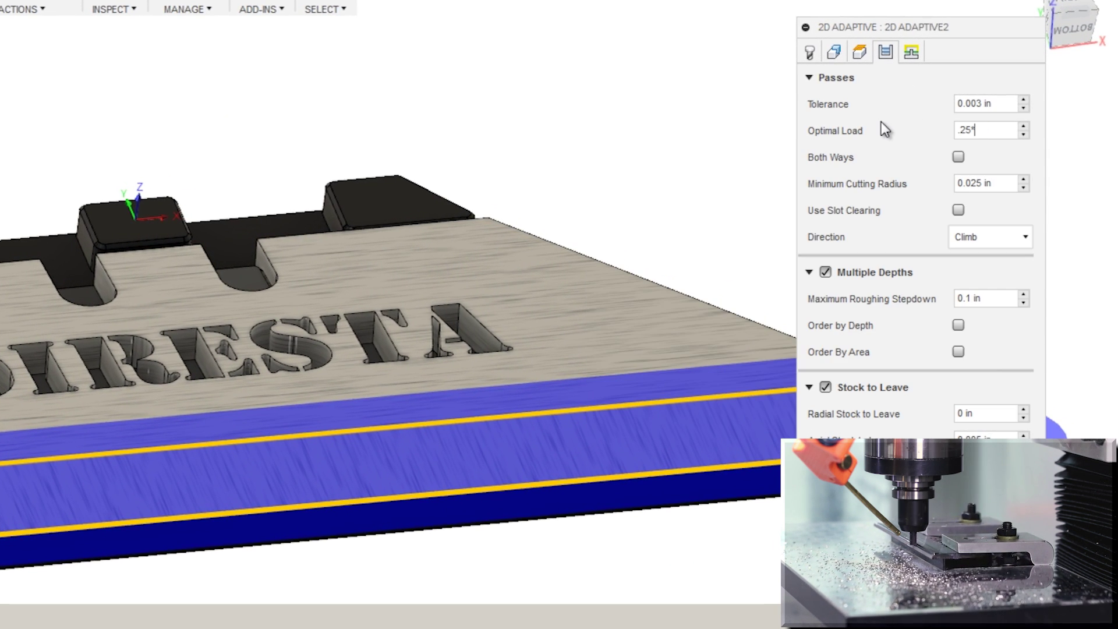
text(/5)
key(Tab)
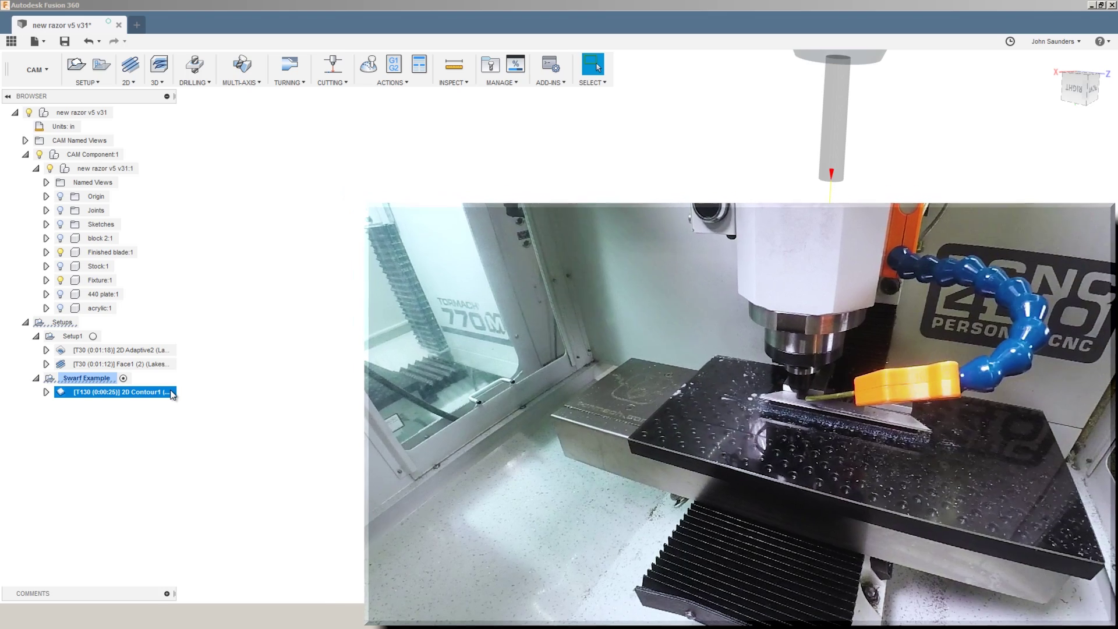
Step: Edit 2D Contour1, check its chained blade edge with 0.75 in extensions from FRONT, and accept
right_click(172, 394)
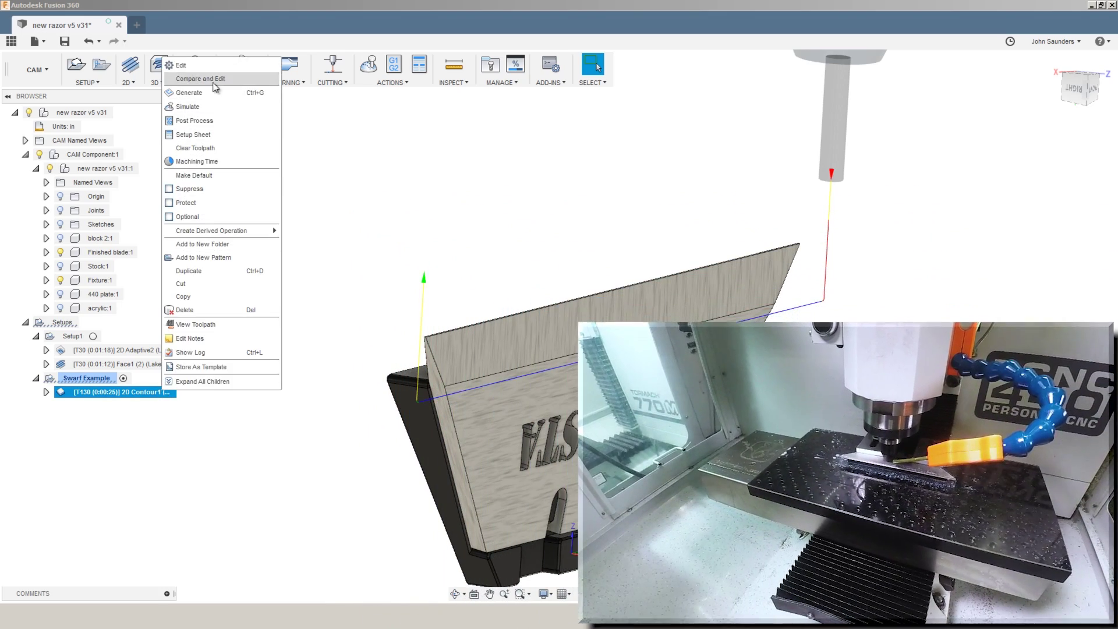
click(181, 65)
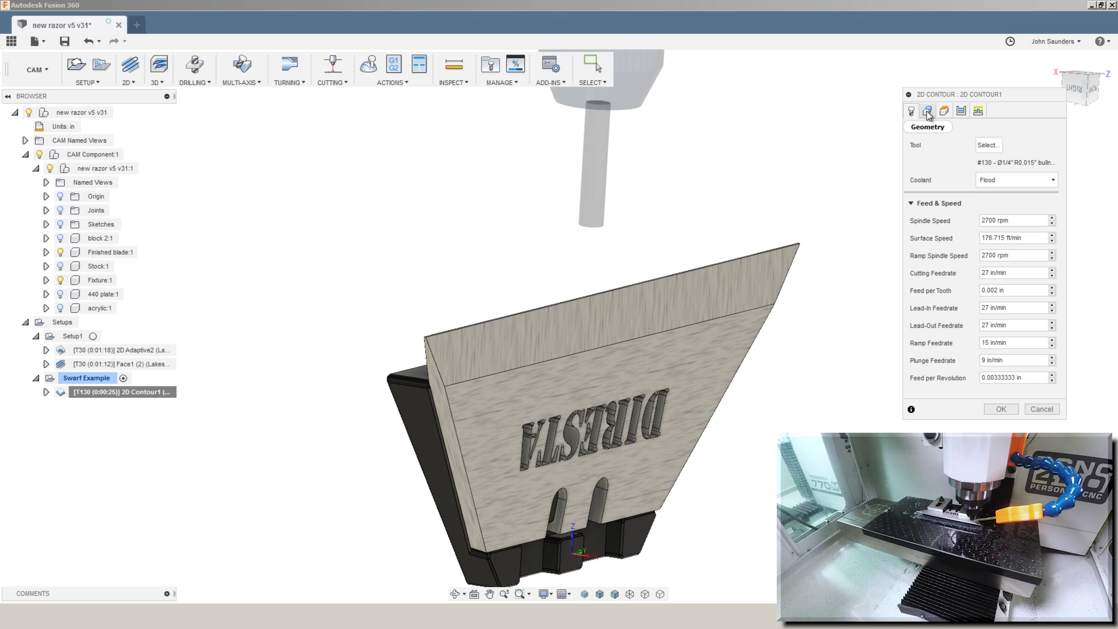
click(928, 112)
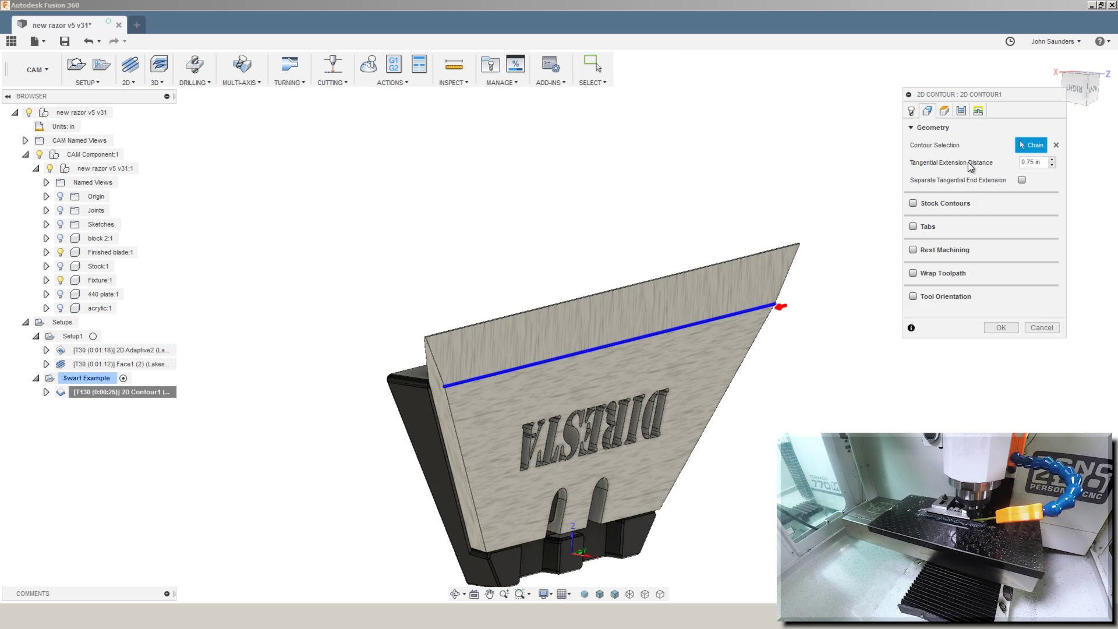
click(1093, 91)
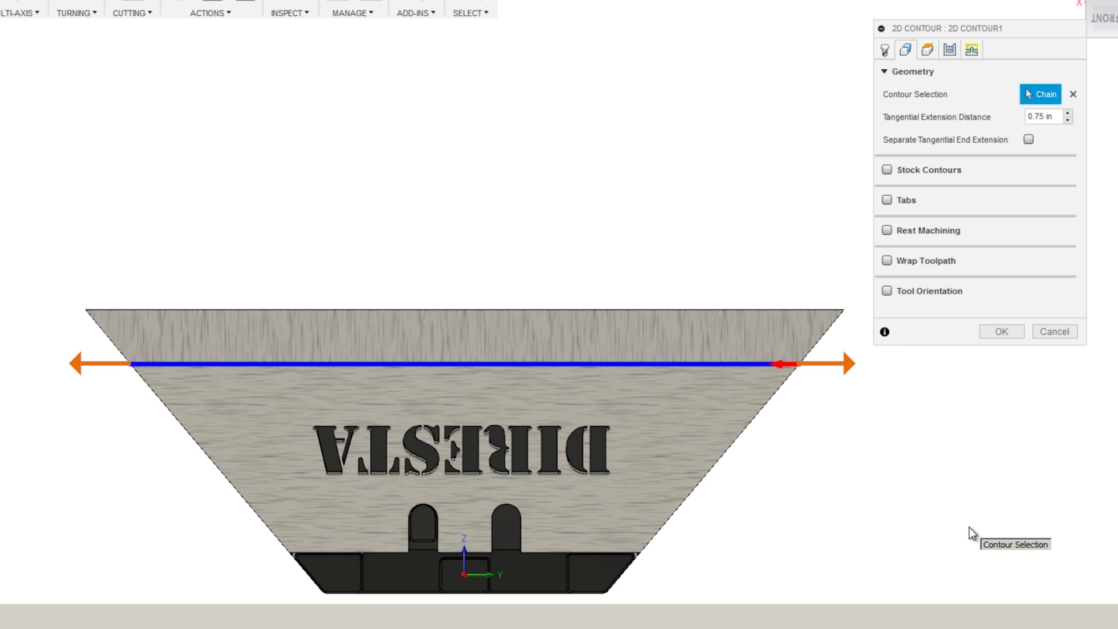
click(1011, 332)
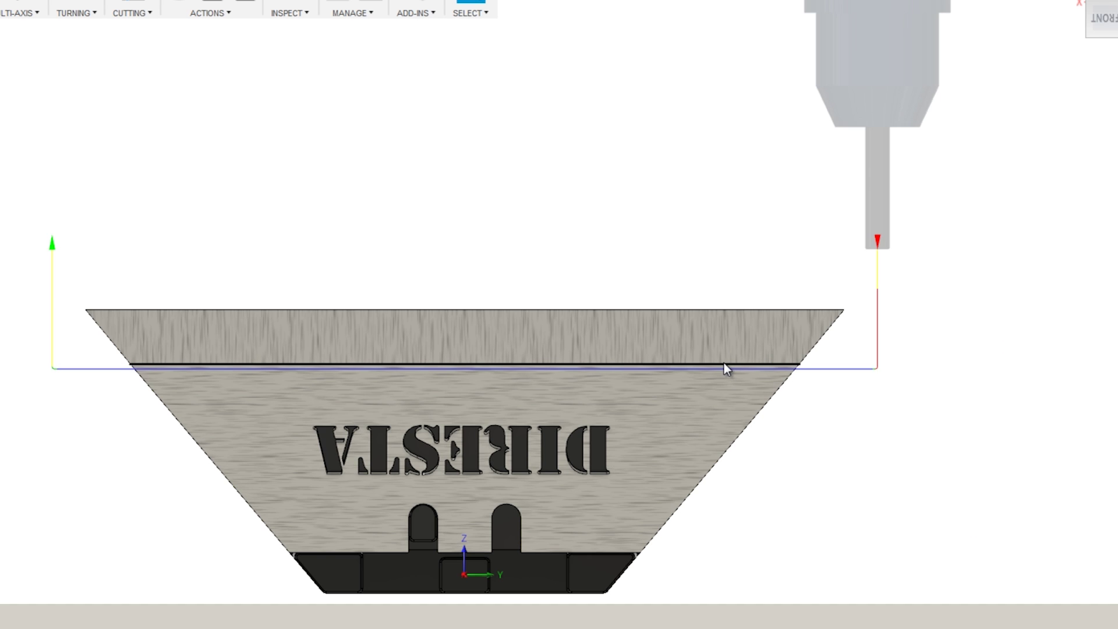
click(725, 363)
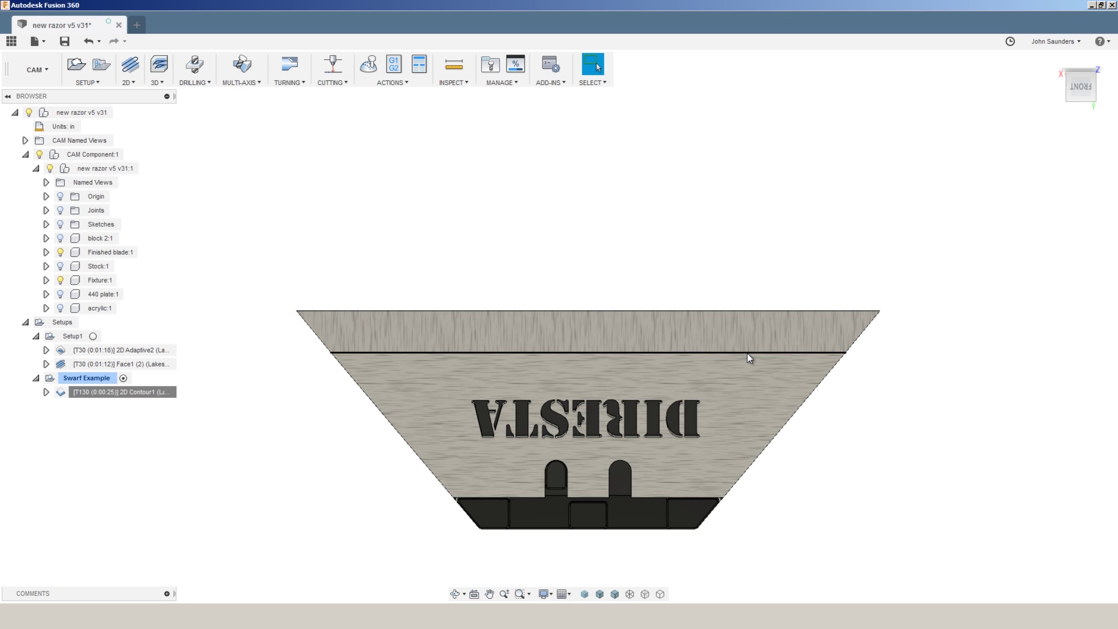
Step: Simulate the 2D Contour1 toolpath under Swarf Example
click(368, 64)
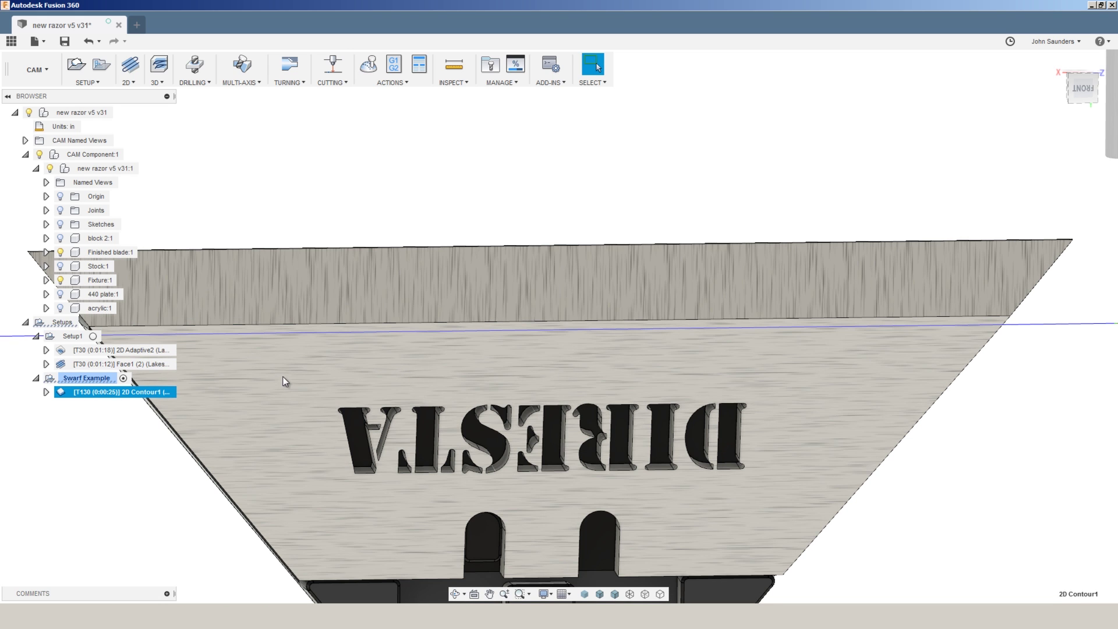
shift+middle_drag(282, 377, 382, 379)
shift+middle_drag(669, 373, 150, 404)
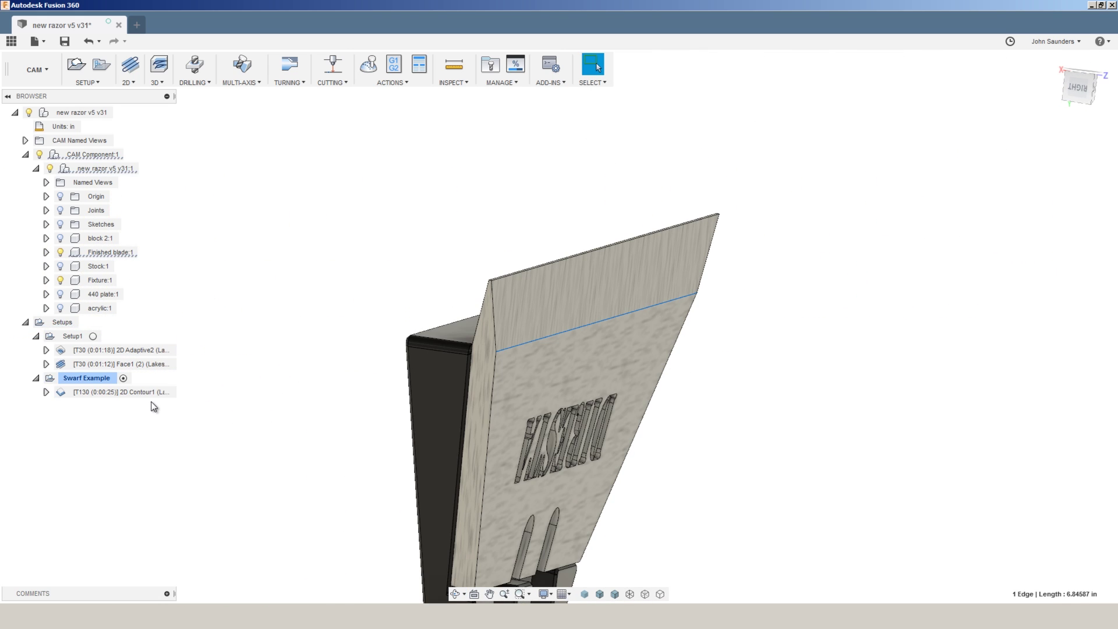
right_click(150, 392)
click(170, 70)
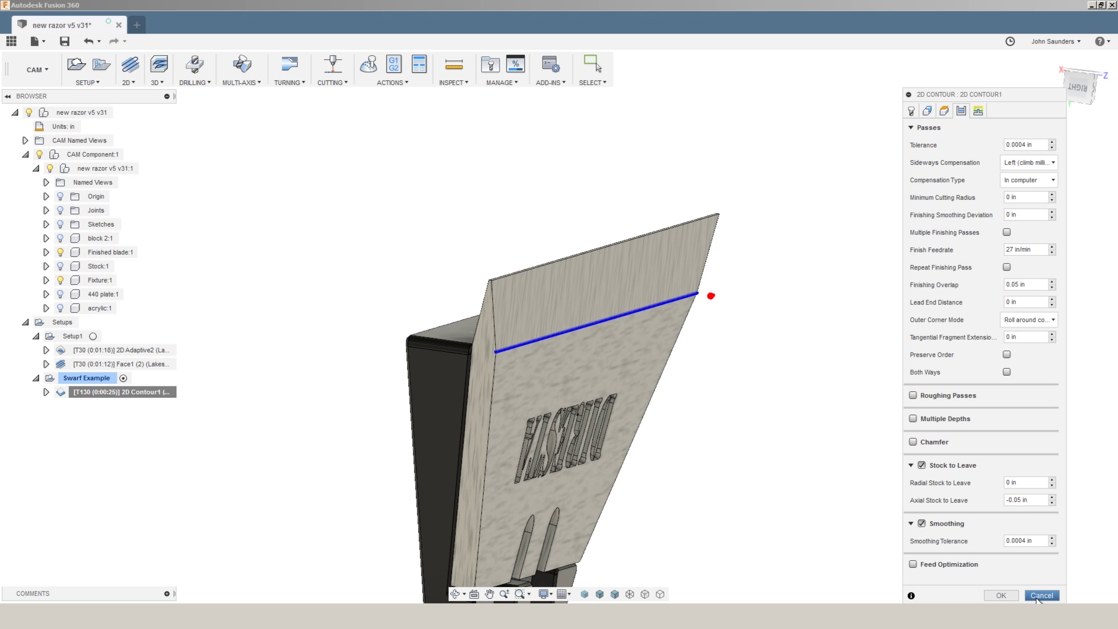
click(1041, 595)
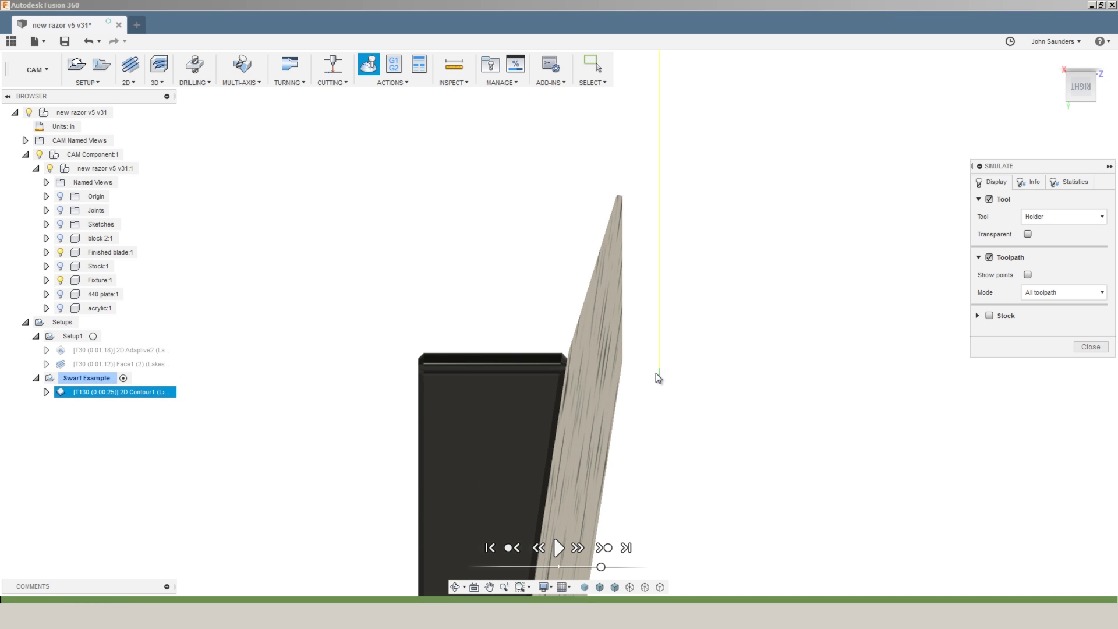
scroll(662, 381, up, 5)
scroll(622, 392, up, 2)
scroll(619, 395, down, 3)
scroll(582, 382, up, 3)
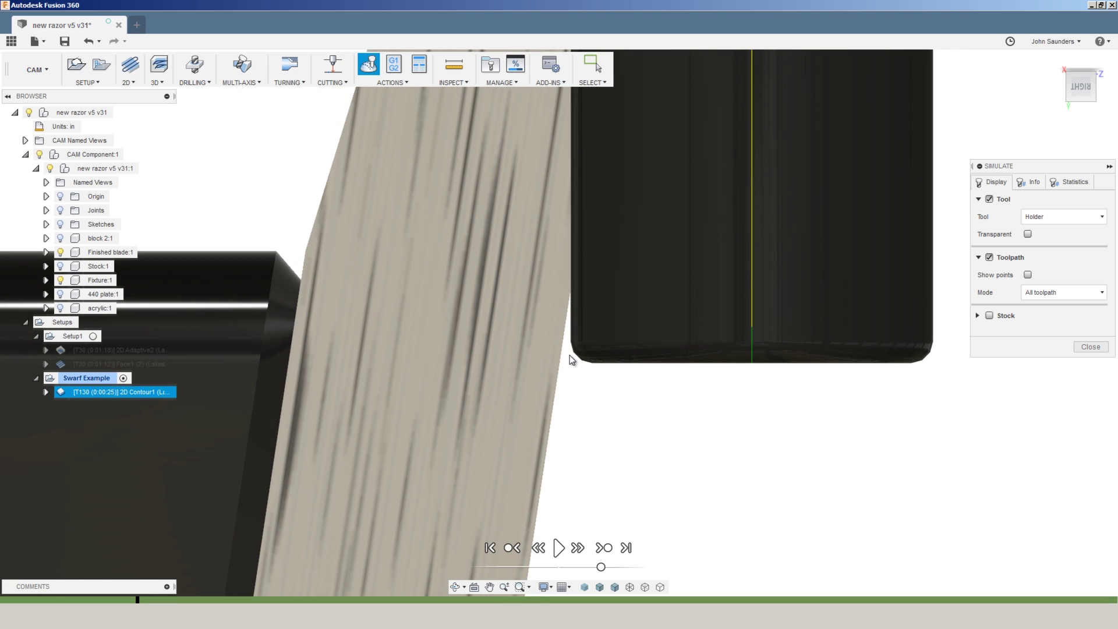
scroll(617, 390, down, 1)
scroll(638, 406, down, 4)
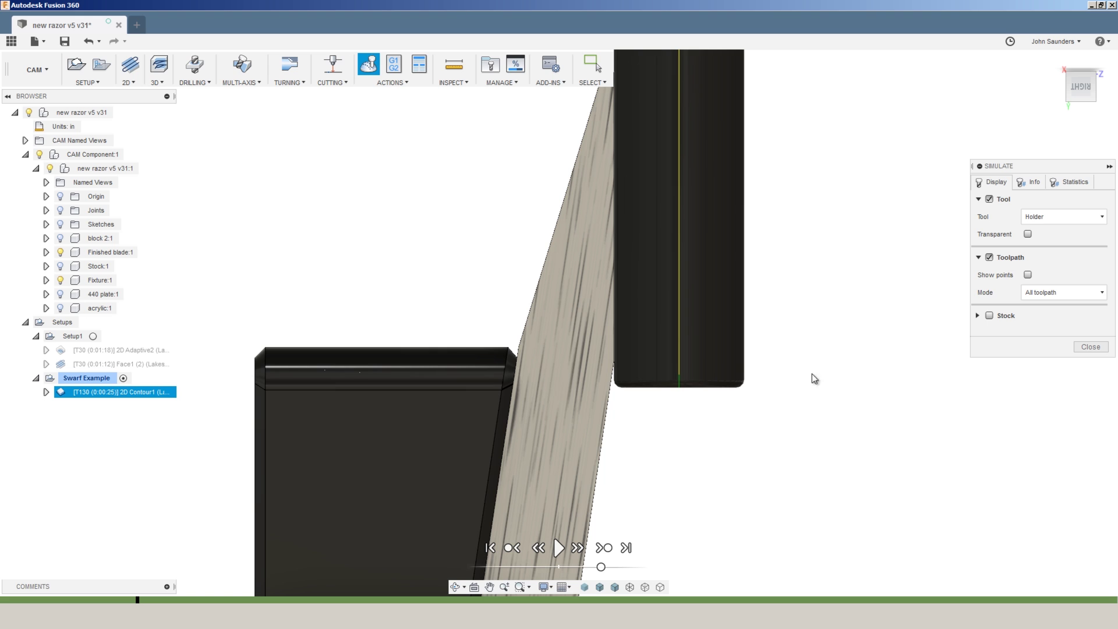
click(1085, 347)
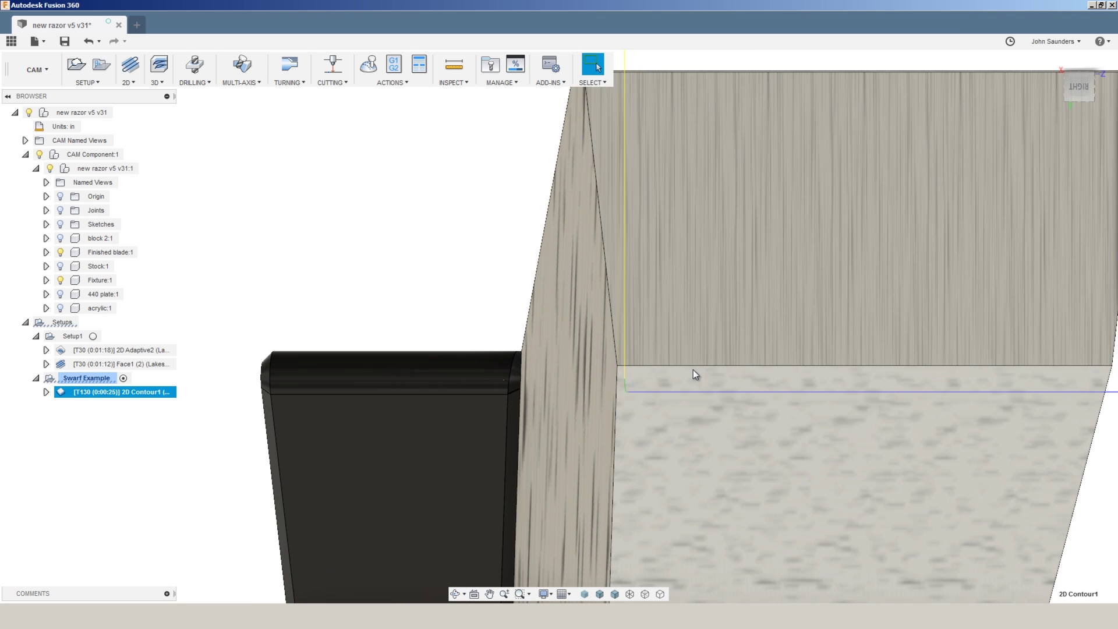
scroll(693, 374, down, 2)
Step: Search Google for 'fusion 360 expressions' and open the NYC CNC CAM parameters list
click(691, 369)
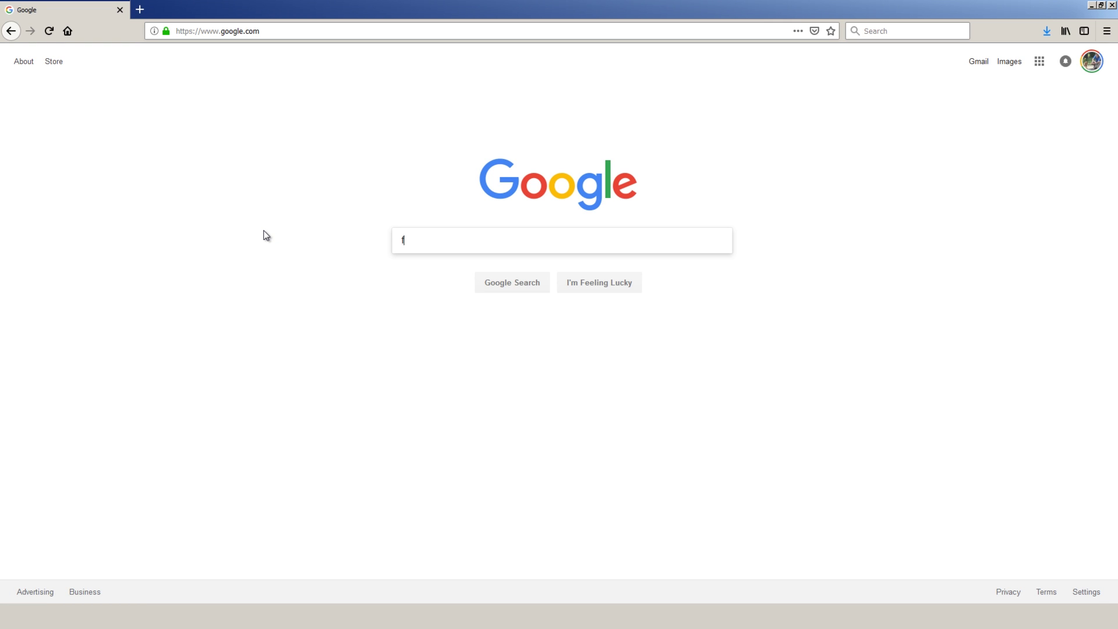
text(usion 360 expressions)
key(Return)
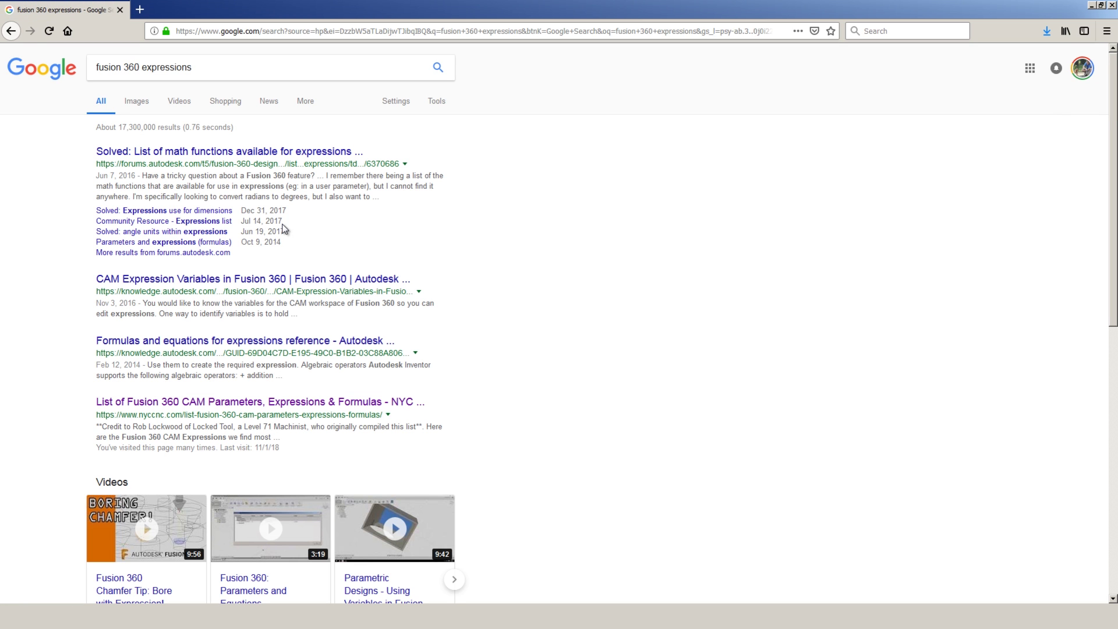
click(168, 402)
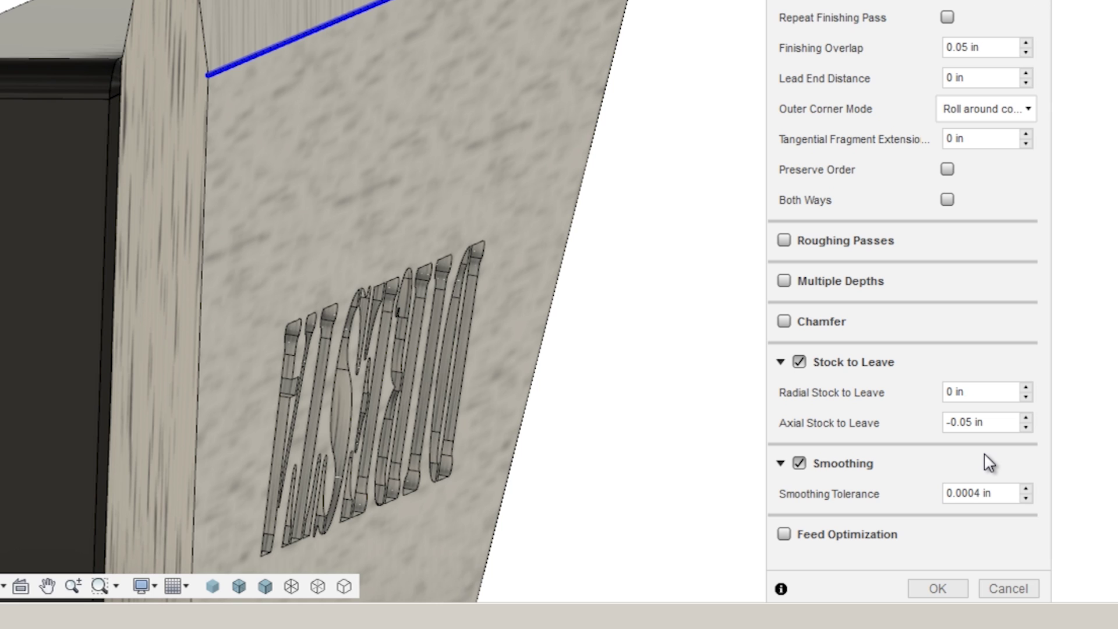
Step: Change axial stock to leave from -0.05 in to -0.015 in, end the simulation, and orbit
click(1014, 428)
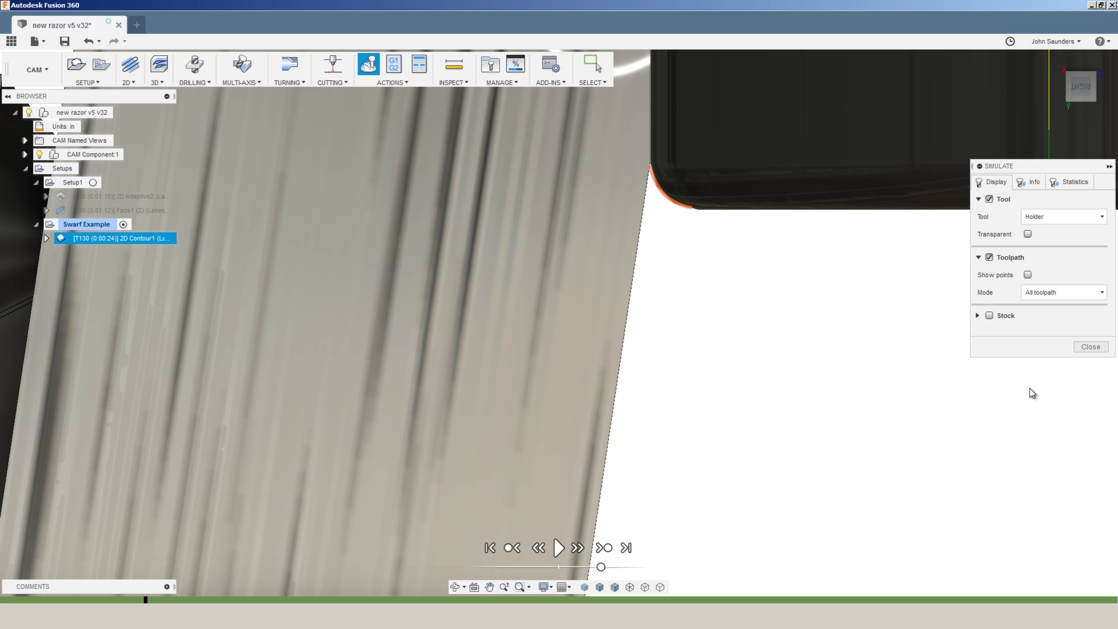
click(1089, 347)
scroll(917, 344, down, 5)
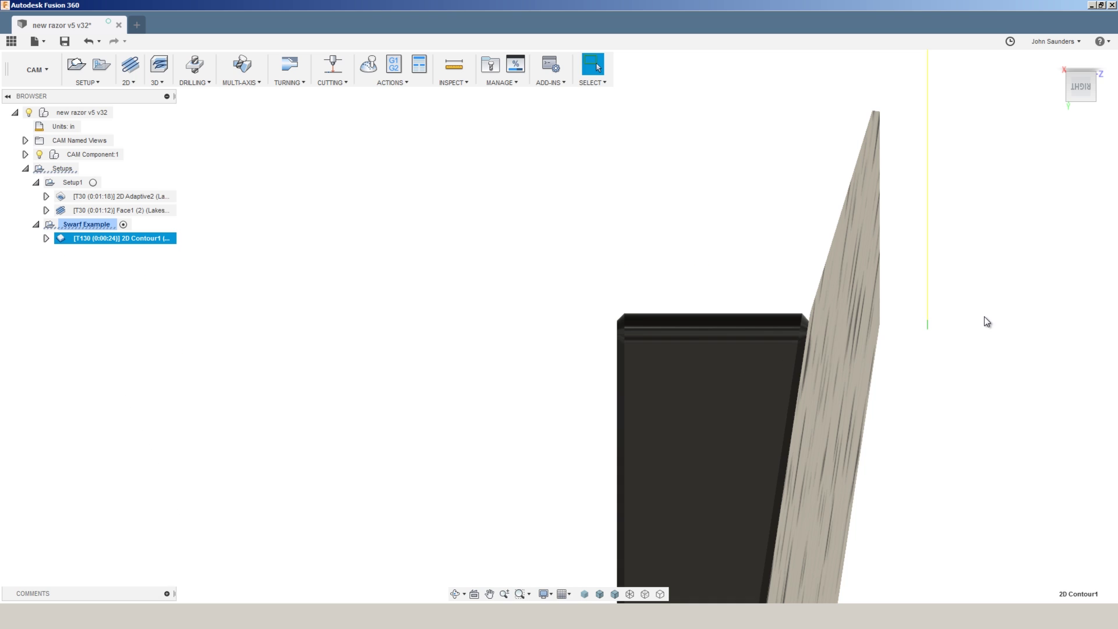
shift+middle_drag(984, 317, 192, 258)
Step: Enter -tool_cornerRadius as 2D Contour1's axial stock to leave expression via autocomplete
click(190, 260)
click(168, 239)
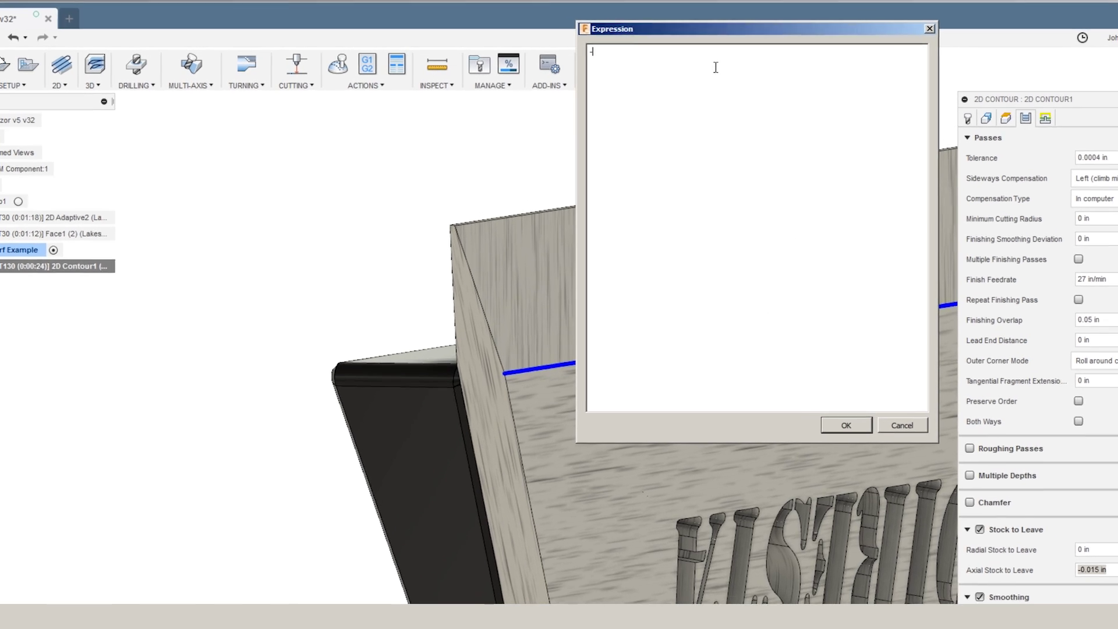
text(tool_c)
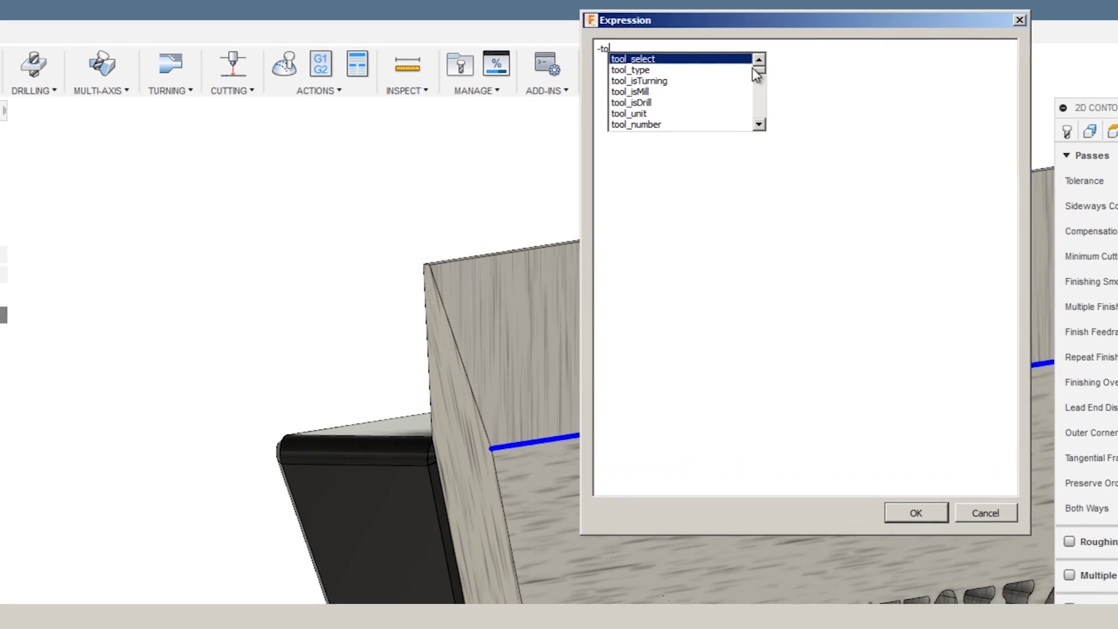
text(o)
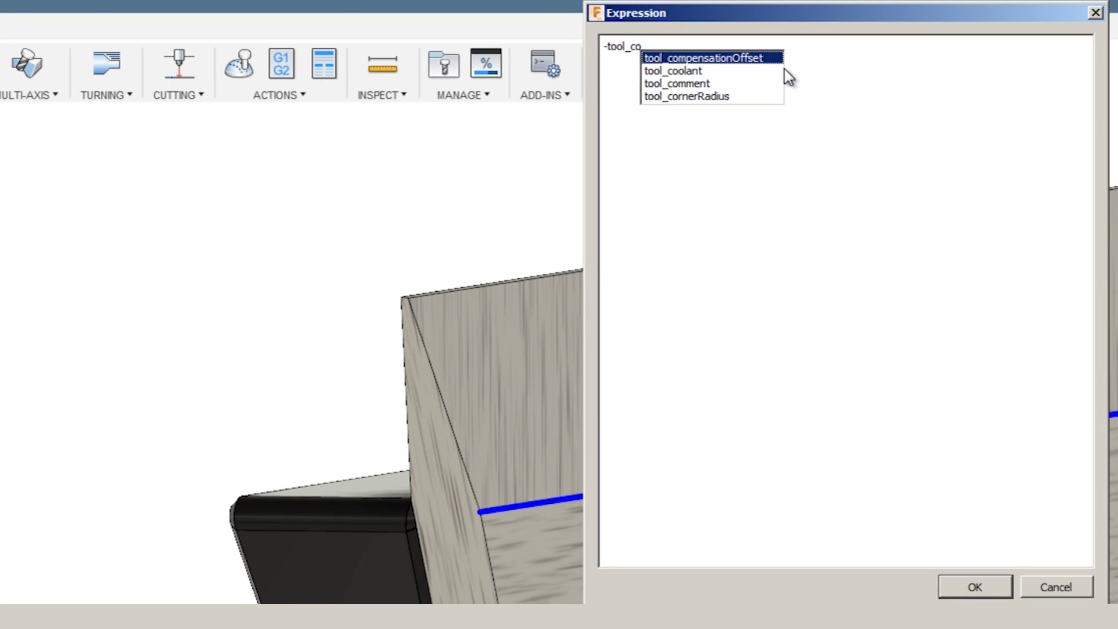
double_click(725, 97)
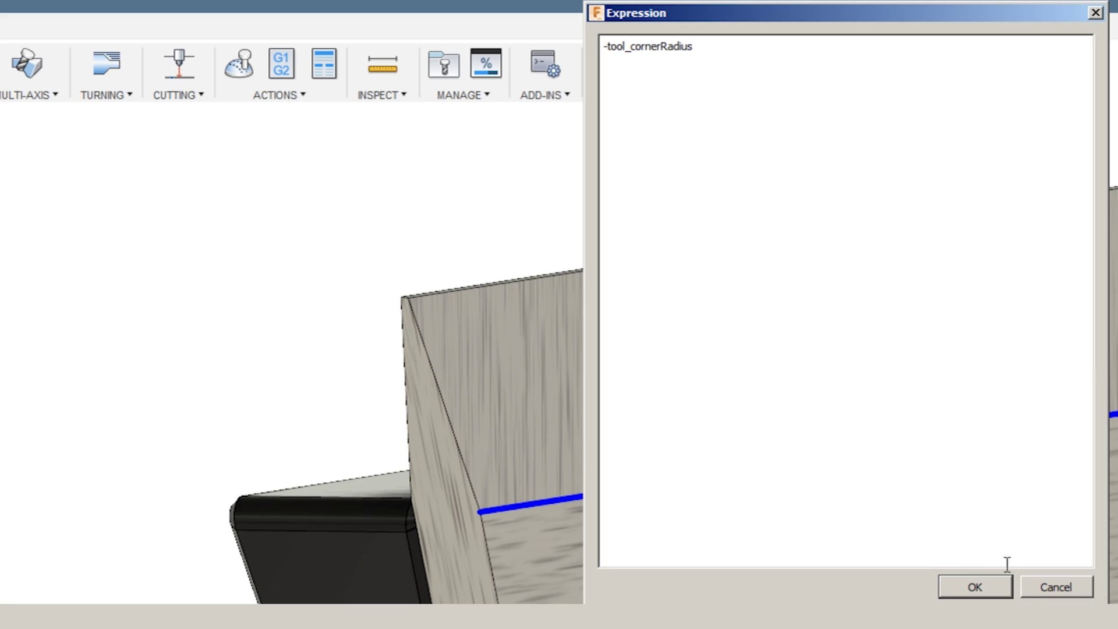